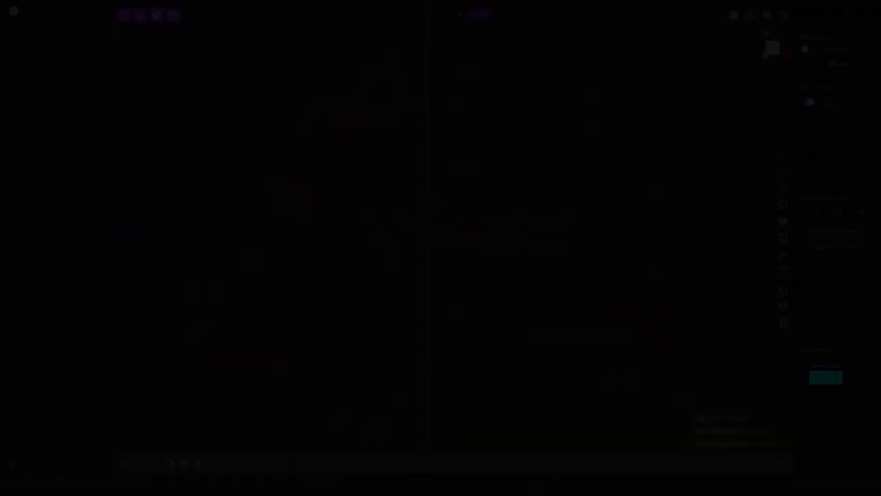
Draw the half-head profile curve with six points, from the top down to the bottom centre
click(426, 125)
click(368, 157)
click(356, 207)
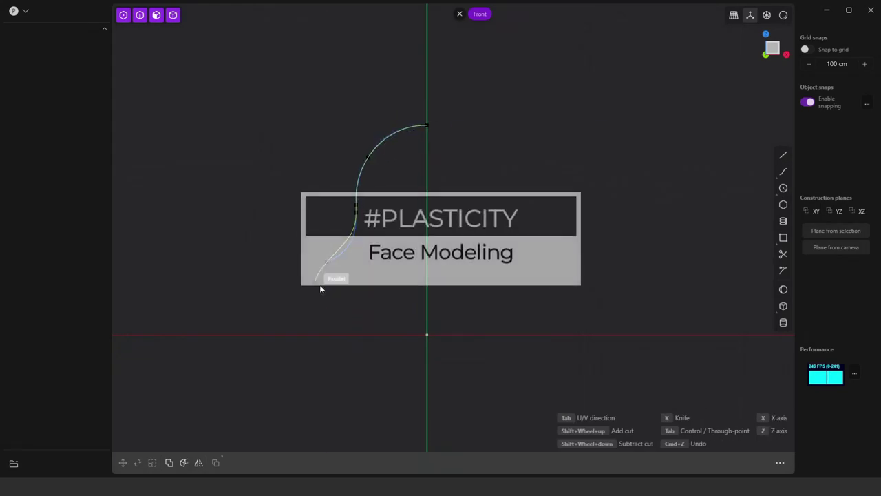
click(319, 297)
click(350, 340)
click(427, 335)
key(g)
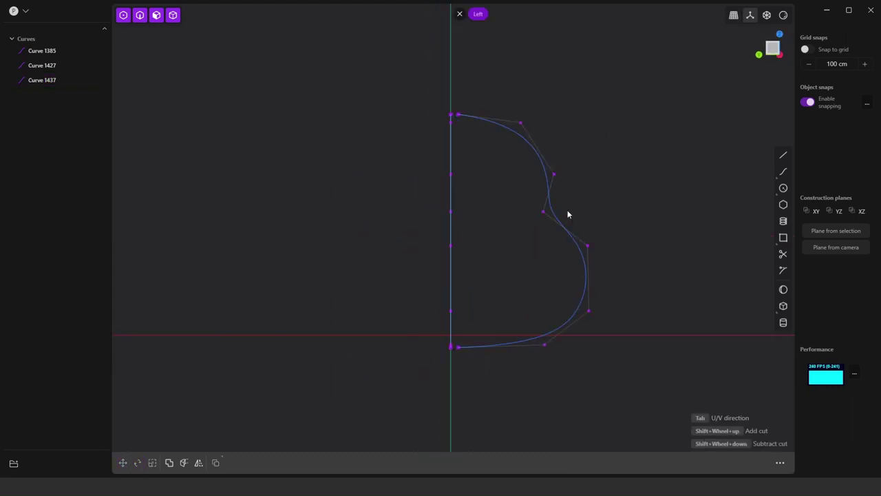
Pull two control points inward to reshape the profile curve, and hide Curve 1467
drag(520, 149, 543, 210)
click(589, 312)
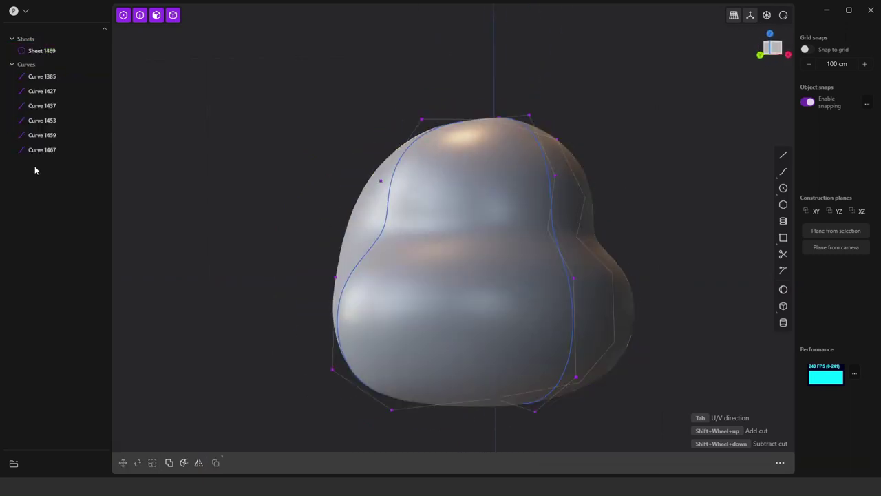
click(83, 149)
middle_drag(466, 195, 449, 207)
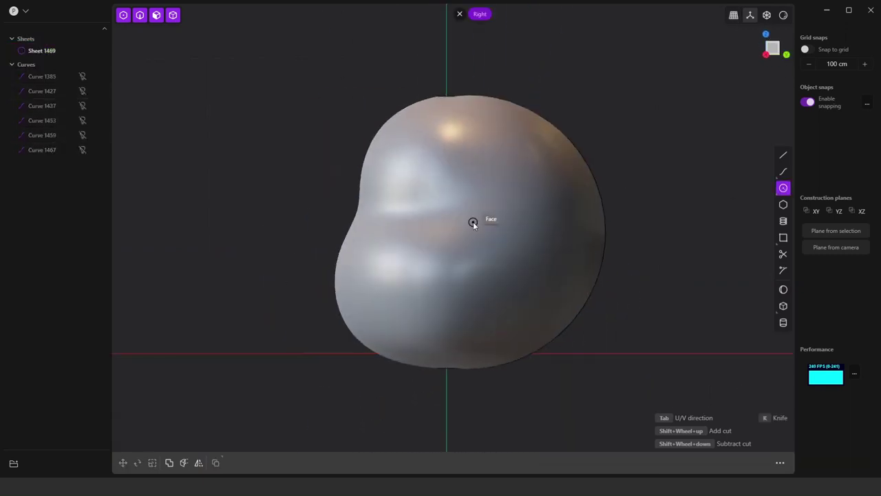
Place the new Curve 1491 in the front view
click(763, 52)
key(Escape)
key(shift+d)
click(540, 203)
Begin offsetting the ear cylinder's end face
mouse_move(540, 203)
middle_down()
mouse_move(554, 238)
mouse_move(513, 199)
middle_up()
click(540, 227)
key(o)
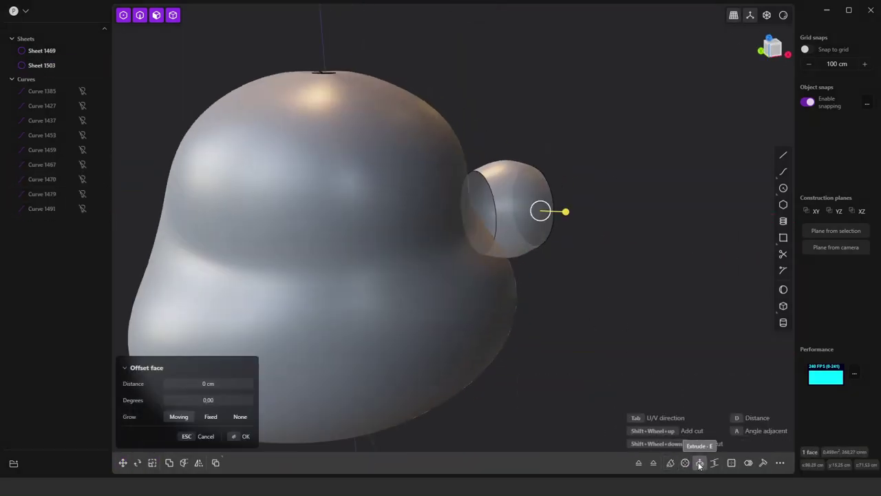
Fillet the edge where the ear meets the head at about -0.925 cm
click(749, 463)
click(551, 256)
middle_drag(551, 255, 530, 234)
key(f)
drag(530, 234, 506, 263)
middle_drag(506, 263, 197, 384)
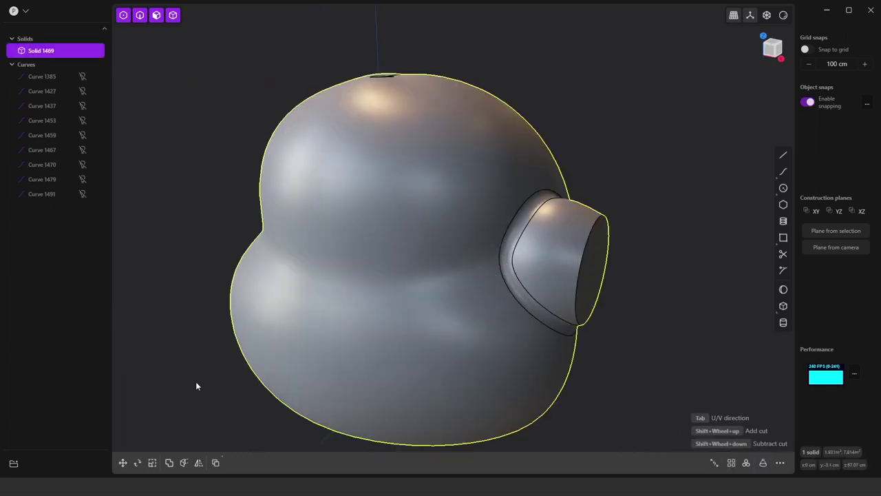
drag(495, 276, 484, 284)
key(Return)
Offset the ear's end face inward by 1.5 to hollow it out
click(592, 282)
text(o)
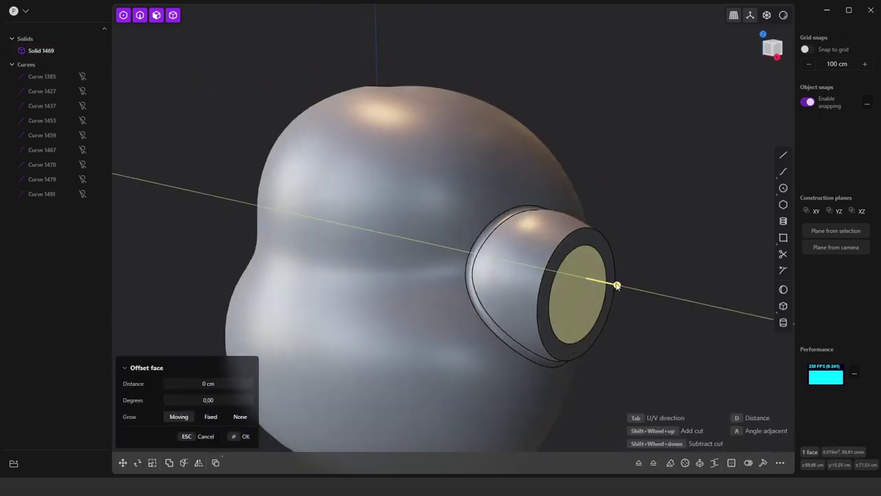
text(1.5)
key(Return)
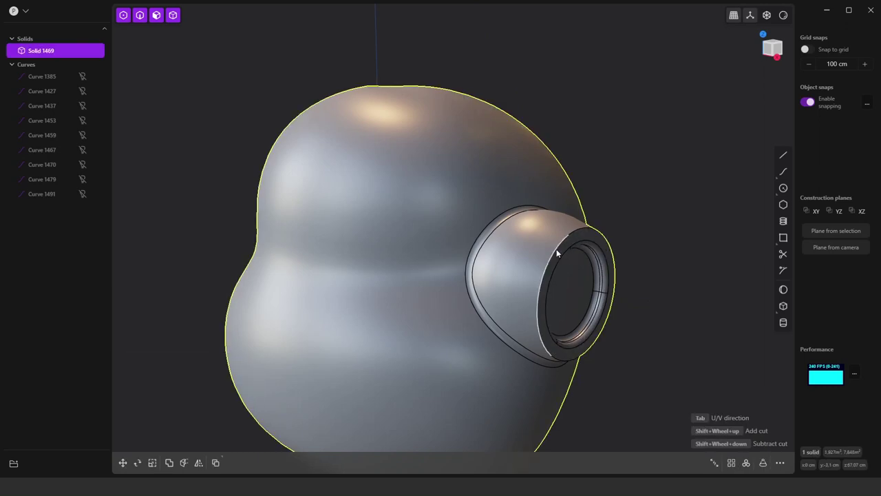
middle_drag(557, 250, 455, 253)
Mirror the ear to the other side of the head, then switch to the front view
key(alt+x)
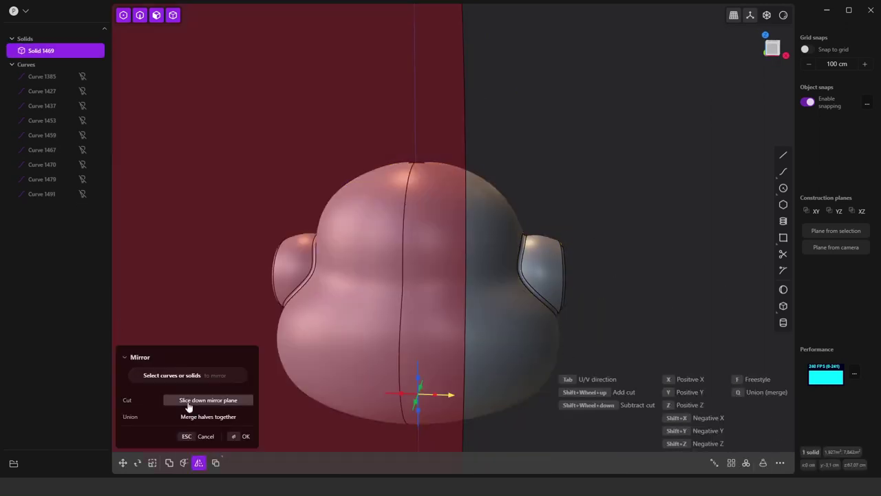
key(Return)
key(KP_1)
Draw a mirrored pair of circles at the mouth corners and move them closer together
key(c)
click(422, 262)
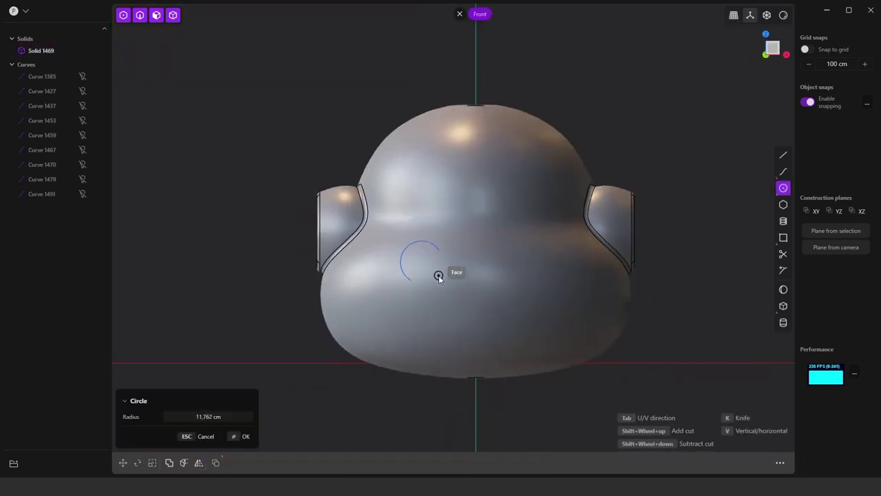
click(436, 275)
key(alt+x)
key(Return)
drag(442, 263, 460, 272)
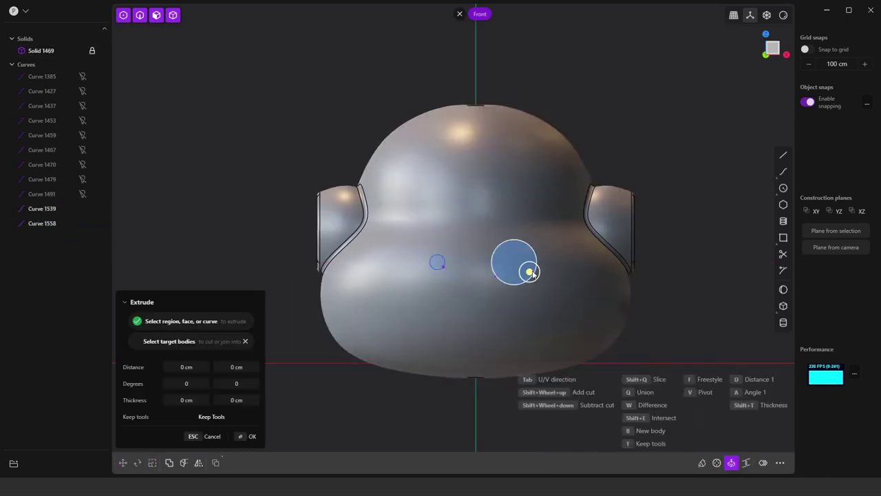
scroll(537, 255, up, 3)
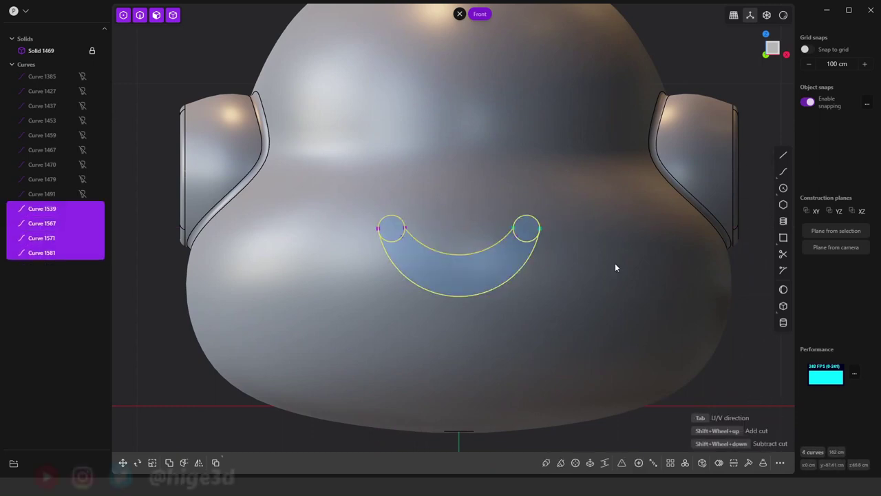
scroll(473, 231, up, 5)
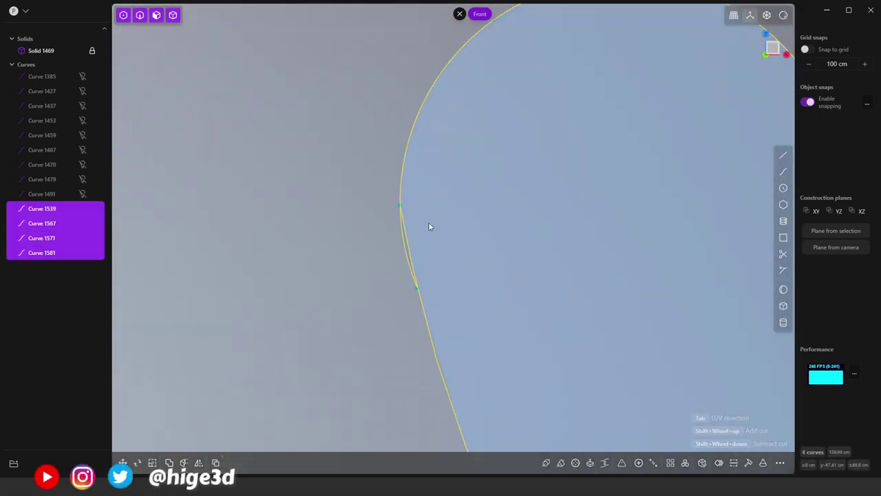
scroll(472, 232, down, 3)
scroll(443, 217, down, 3)
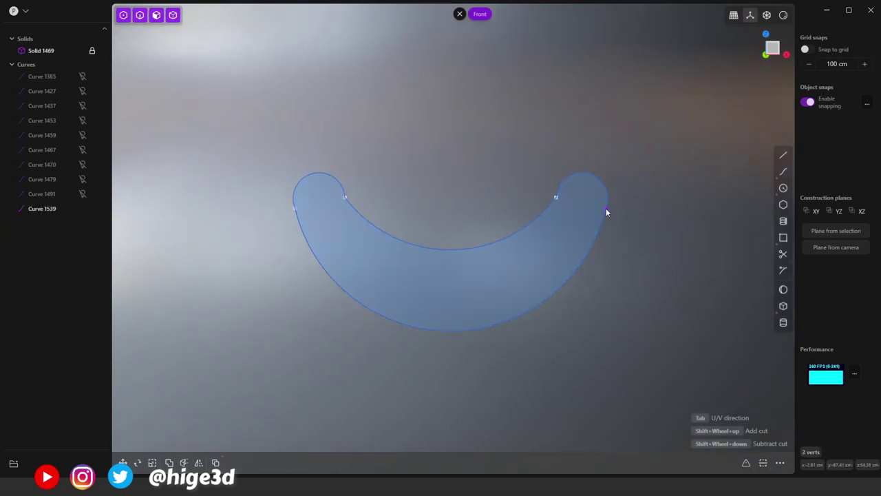
scroll(431, 230, up, 3)
scroll(433, 197, down, 2)
Fillet the crescent mouth groove's edge at 0.349 cm
middle_drag(433, 197, 508, 244)
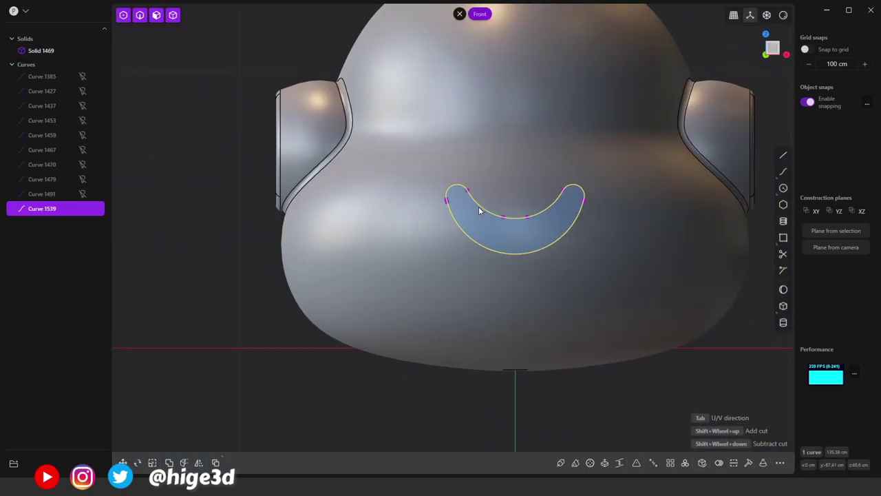
click(478, 209)
middle_drag(478, 208, 454, 263)
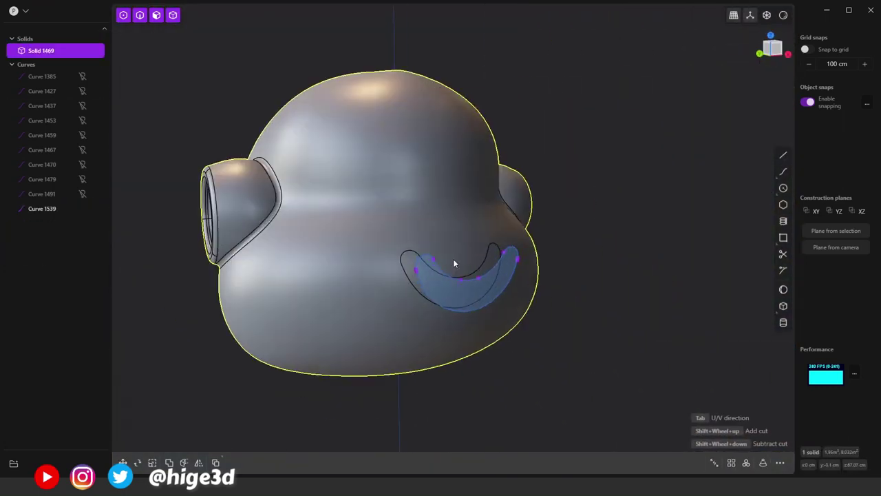
scroll(413, 282, up, 5)
click(472, 277)
key(f)
scroll(434, 146, up, 3)
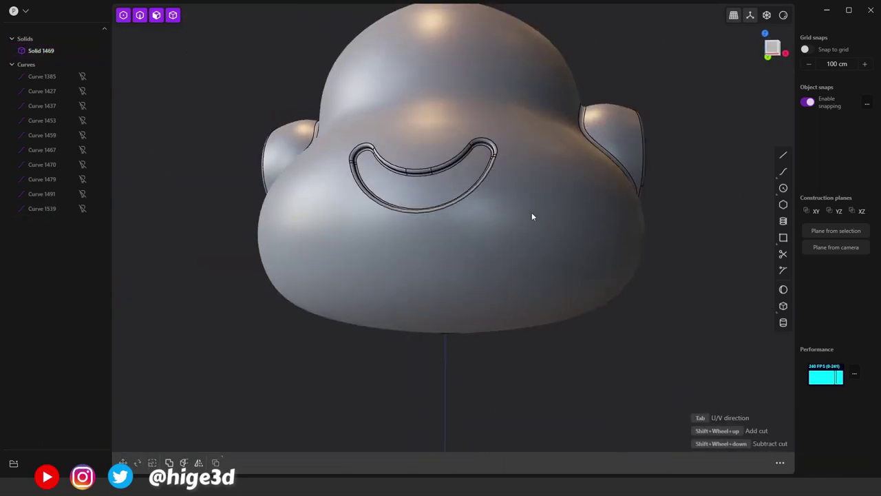
Move the small oval solid onto the side of the head by 0, 2.8, -4.55 cm
key(g)
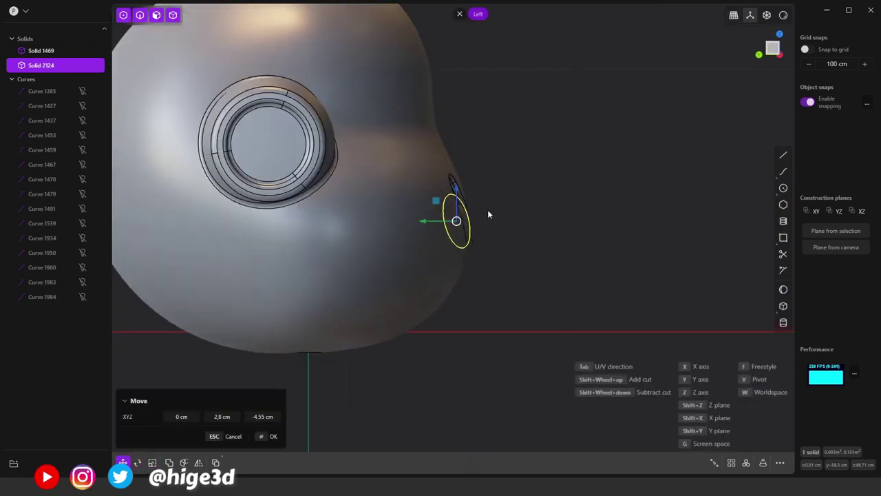
middle_drag(488, 209, 540, 246)
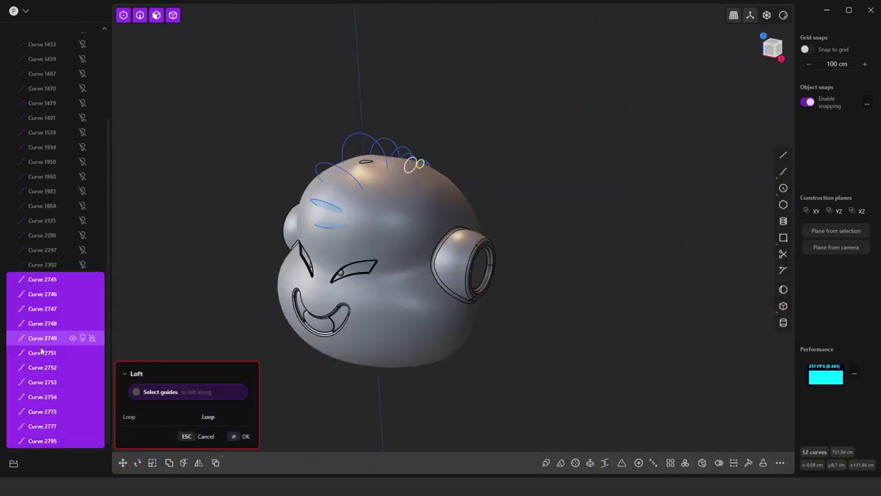
Hide the guide curves used to loft the antenna
click(81, 280)
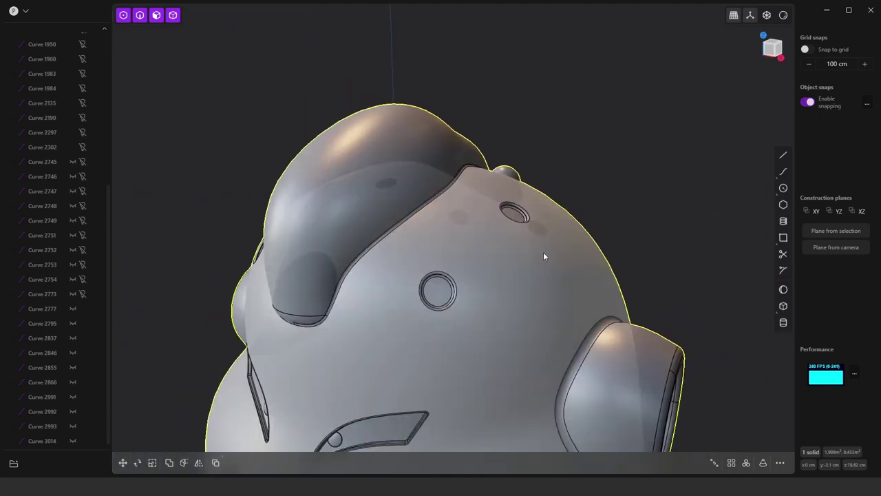
In the back view, offset the slot face inward to recess it
mouse_move(543, 256)
middle_down()
mouse_move(233, 467)
mouse_move(553, 261)
mouse_move(382, 192)
middle_up()
key(k)
mouse_move(461, 277)
middle_down()
mouse_move(455, 178)
mouse_move(638, 245)
middle_up()
mouse_move(718, 180)
middle_down()
mouse_move(719, 81)
mouse_move(659, 232)
middle_up()
key(o)
key(Return)
Extrude the circle under the head into a base disc and fillet its edge
mouse_move(675, 158)
middle_down()
mouse_move(519, 205)
mouse_move(555, 329)
mouse_move(728, 65)
mouse_move(570, 245)
mouse_move(549, 252)
mouse_move(558, 279)
middle_up()
click(528, 241)
key(e)
key(Return)
click(515, 172)
key(f)
key(Return)
Offset the disc's bottom face inward to form a stepped inner ring
mouse_move(527, 175)
middle_down()
mouse_move(515, 231)
mouse_move(523, 289)
middle_up()
key(e)
key(Escape)
click(535, 204)
middle_drag(535, 204, 486, 191)
mouse_move(508, 252)
middle_down()
mouse_move(650, 221)
mouse_move(567, 247)
middle_up()
click(558, 252)
key(o)
key(Return)
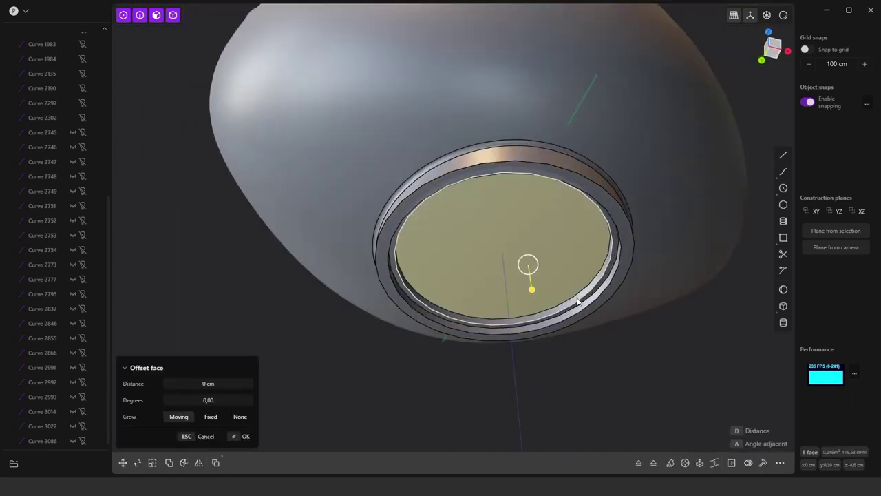
Hide the head and extrude the bottom sheet into a thick disc
key(Escape)
scroll(55, 207, up, 10)
click(82, 80)
key(e)
drag(505, 265, 506, 295)
key(Return)
Offset the disc's faces, including its top face
scroll(537, 257, up, 3)
key(o)
scroll(427, 179, up, 2)
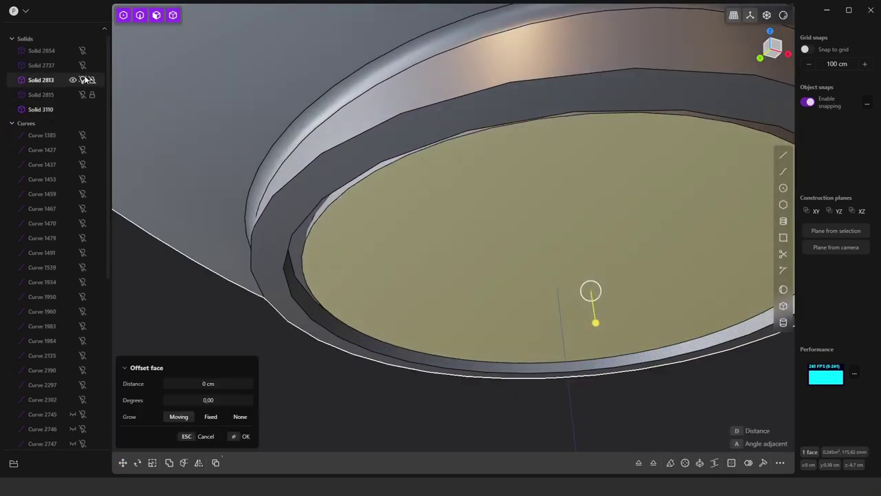
key(Escape)
middle_drag(324, 190, 338, 172)
key(o)
key(Escape)
middle_drag(519, 211, 552, 224)
Move a curve on the disc and offset another of the disc's faces
click(552, 228)
key(g)
key(o)
scroll(639, 237, up, 3)
scroll(433, 149, up, 3)
key(Escape)
Draw a circle on the disc rim and extrude it into a lobe
mouse_move(128, 89)
middle_down()
mouse_move(485, 239)
mouse_move(465, 226)
middle_up()
click(437, 225)
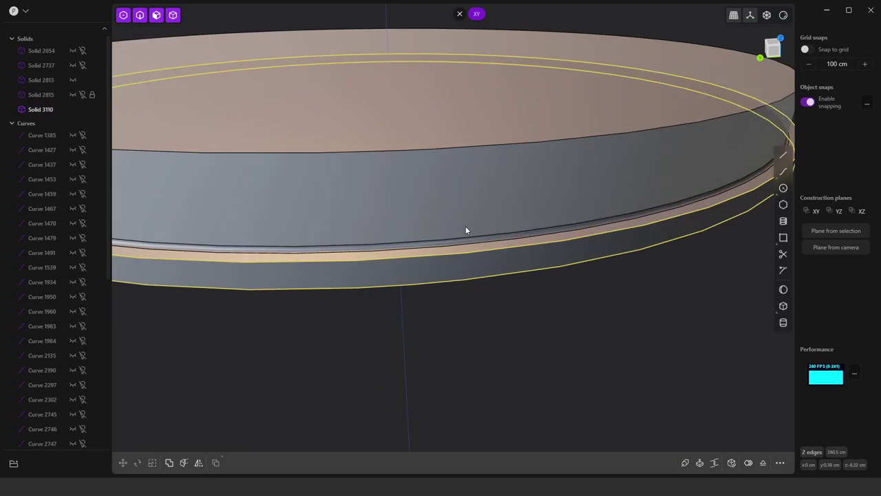
key(c)
click(578, 244)
middle_drag(579, 244, 508, 158)
key(e)
Fillet the lobe's edges and scale the disc
mouse_move(545, 216)
middle_down()
mouse_move(538, 186)
mouse_move(461, 104)
middle_up()
click(538, 186)
key(f)
drag(461, 104, 476, 88)
key(Return)
middle_drag(476, 88, 495, 147)
key(s)
key(Return)
Offset a rim face inward, then start filleting the rim edges
mouse_move(566, 201)
middle_down()
mouse_move(492, 141)
mouse_move(342, 135)
mouse_move(550, 119)
mouse_move(535, 218)
mouse_move(494, 295)
mouse_move(560, 204)
mouse_move(554, 226)
mouse_move(653, 237)
middle_up()
key(o)
key(Return)
key(f)
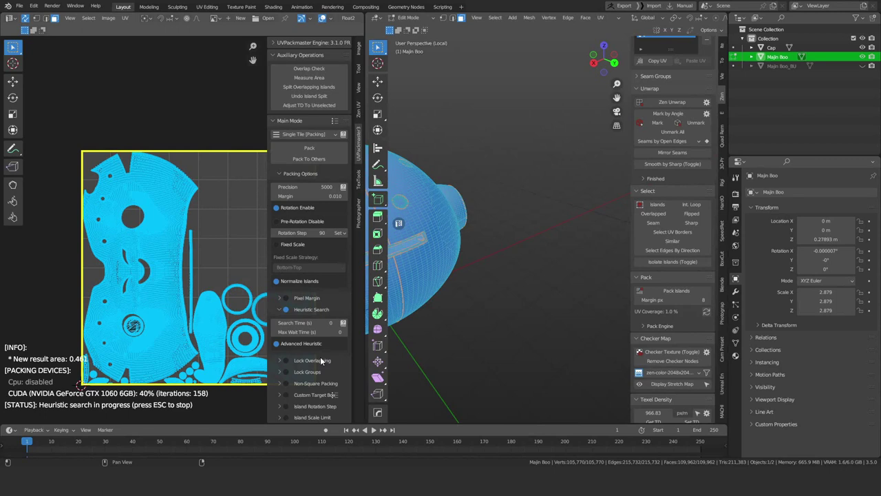
Zoom in and back out on the head in Blender's view
scroll(189, 242, up, 5)
scroll(158, 265, down, 3)
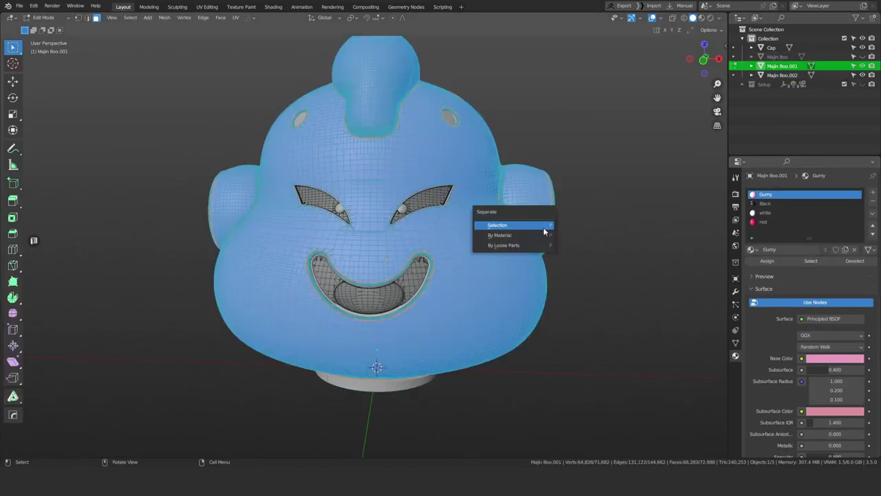
Separate the selected eyes and mouth into their own object and return to Object Mode
click(544, 230)
key(Tab)
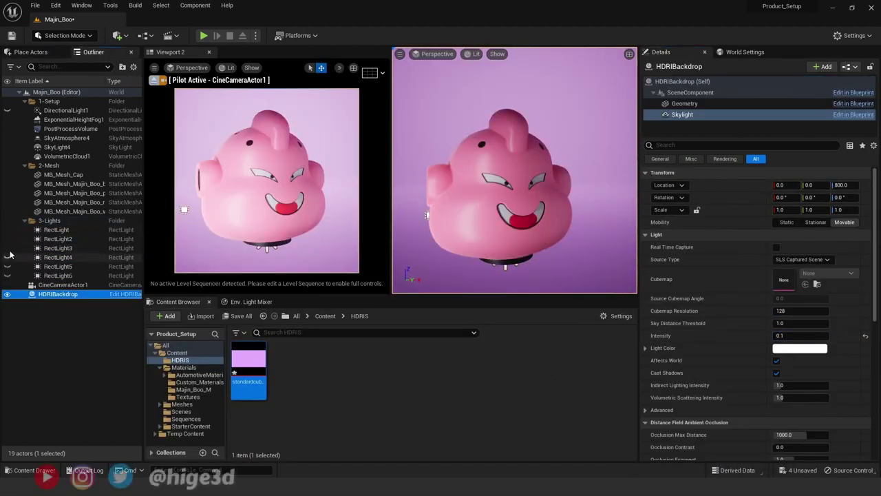
Adjust RectLight3's intensity, set the HDRIBackdrop skylight intensity to 0.1, and save the level
click(58, 248)
click(801, 246)
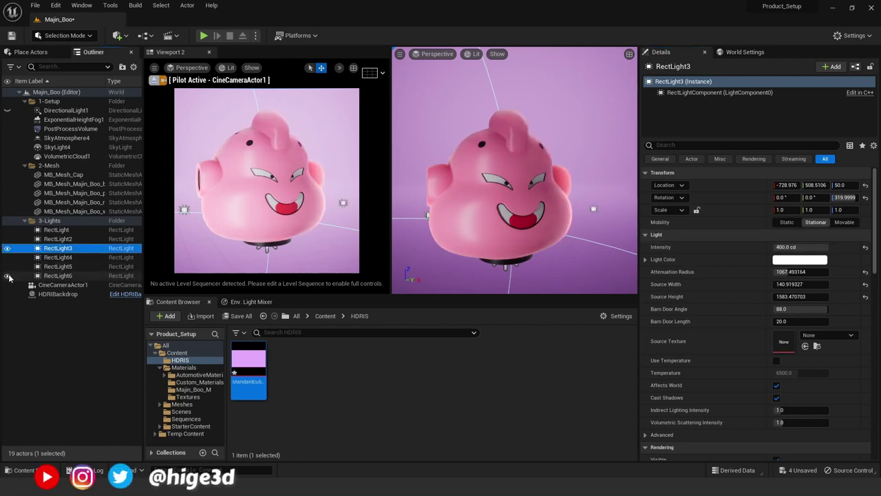
click(58, 294)
click(683, 114)
click(801, 335)
text(0.1)
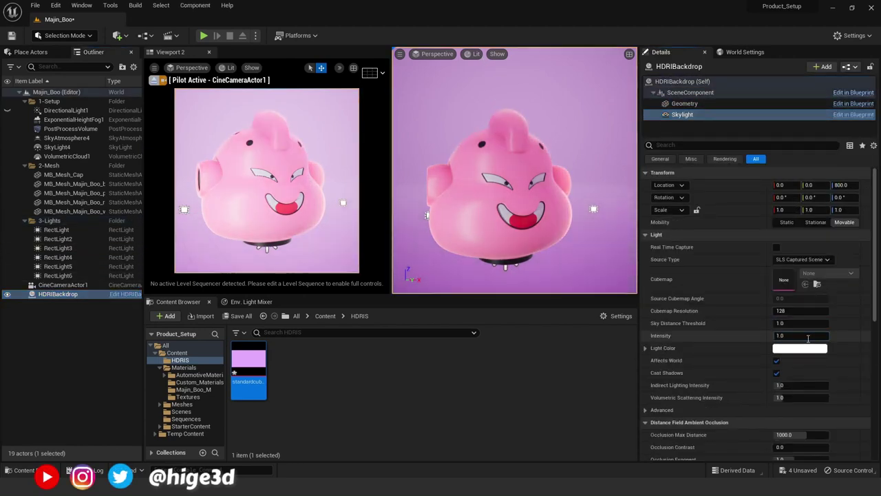
click(809, 336)
click(155, 67)
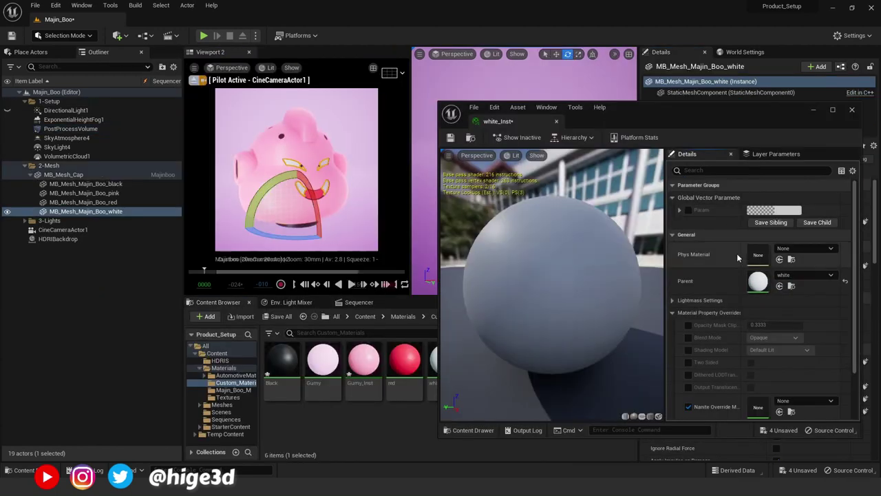
key(ctrl+s)
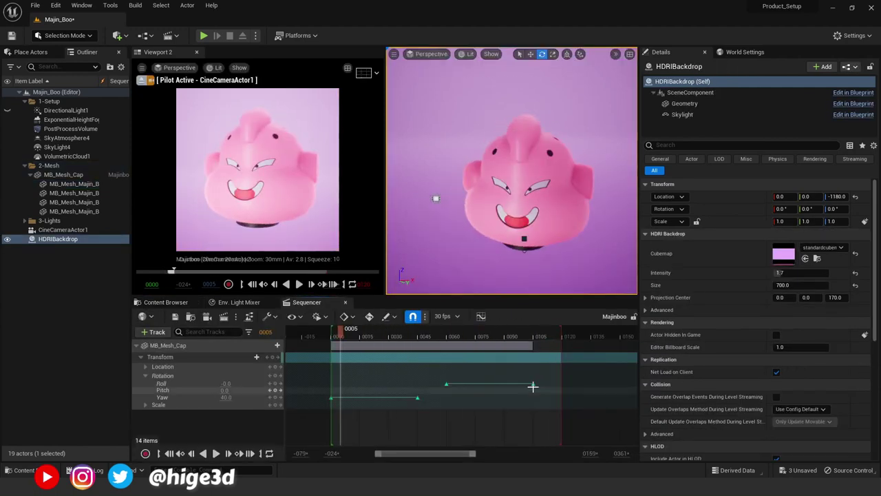
Drag MB_Mesh_Cap's rotation keyframes 15 frames later in the Sequencer timeline
drag(533, 387, 558, 386)
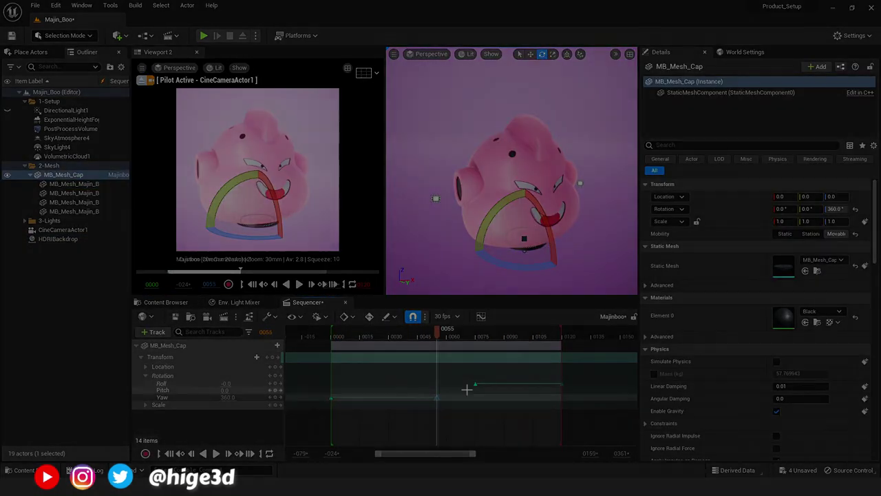